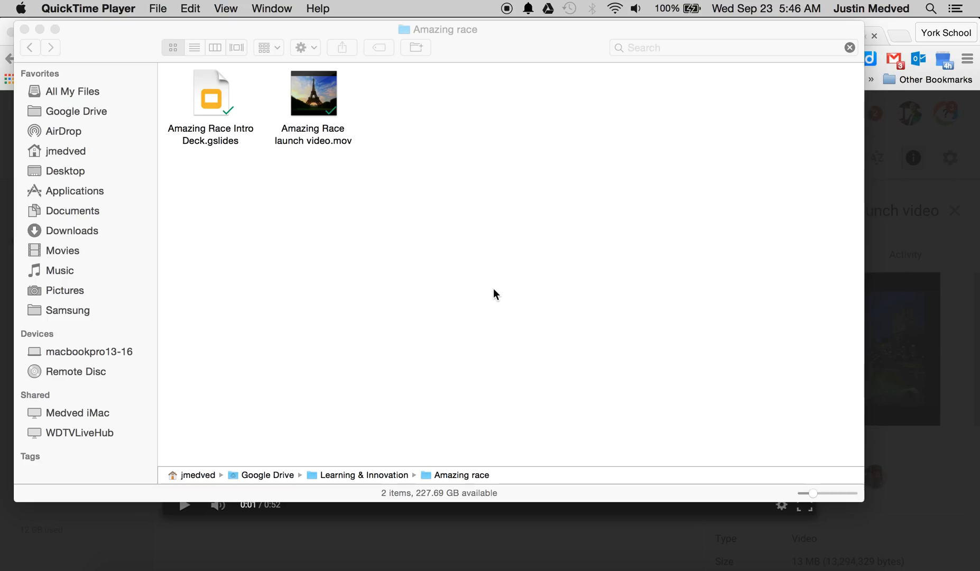
Step: Preview the Amazing Race launch video in Google Drive, starting and pausing its playback
{"action": "left_click_drag", "start_coordinate": [506, 49], "coordinate": [518, 96]}
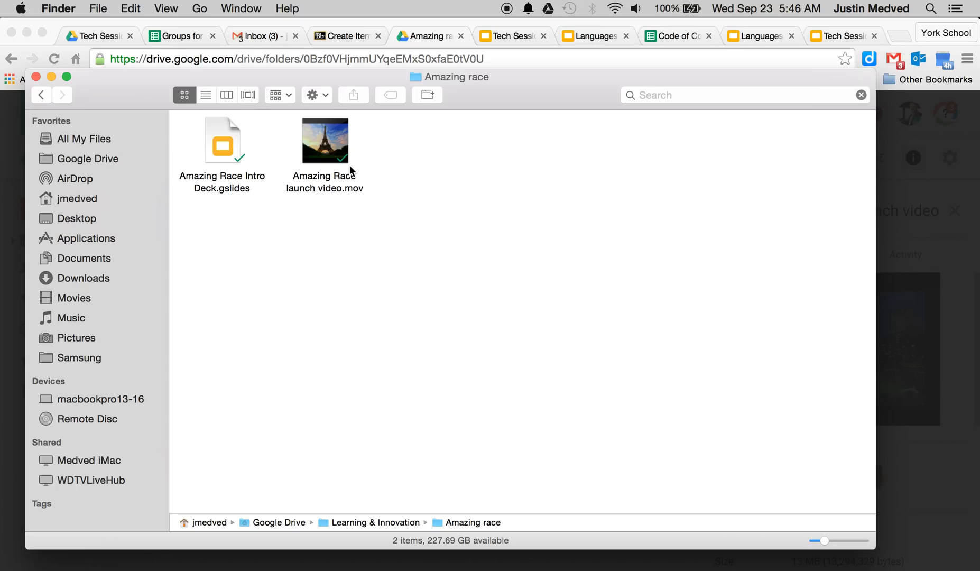
{"action": "left_click", "coordinate": [945, 159]}
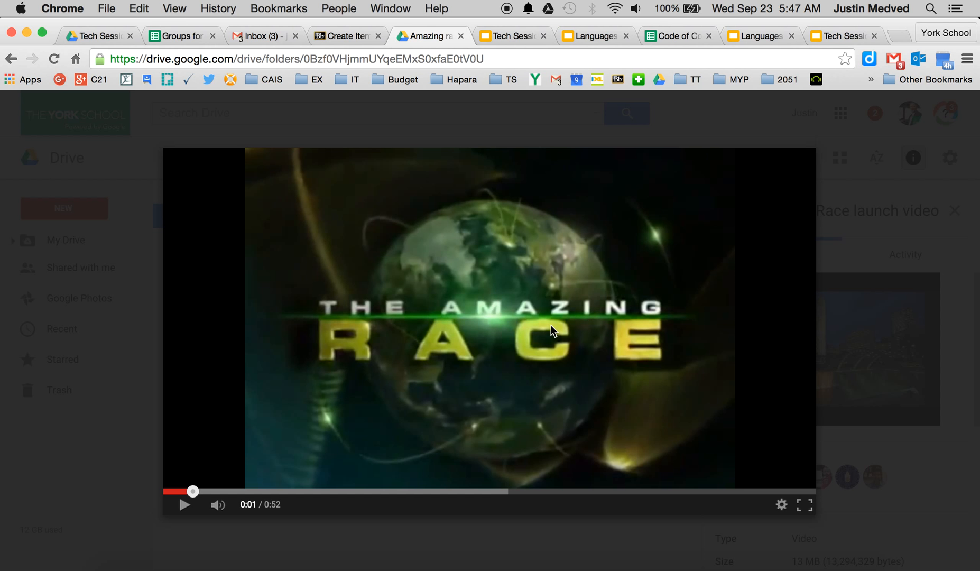
{"action": "left_click", "coordinate": [599, 234]}
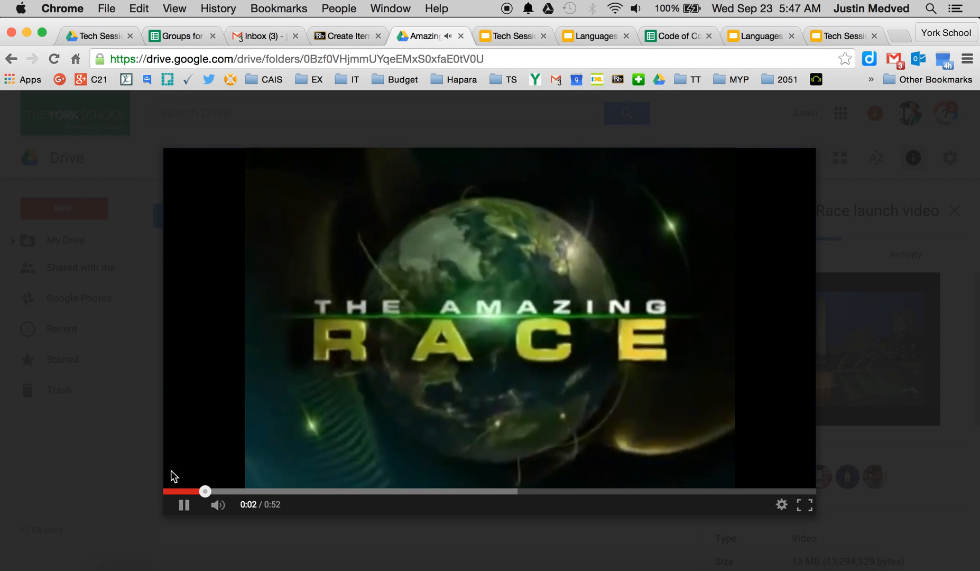
{"action": "left_click", "coordinate": [184, 504]}
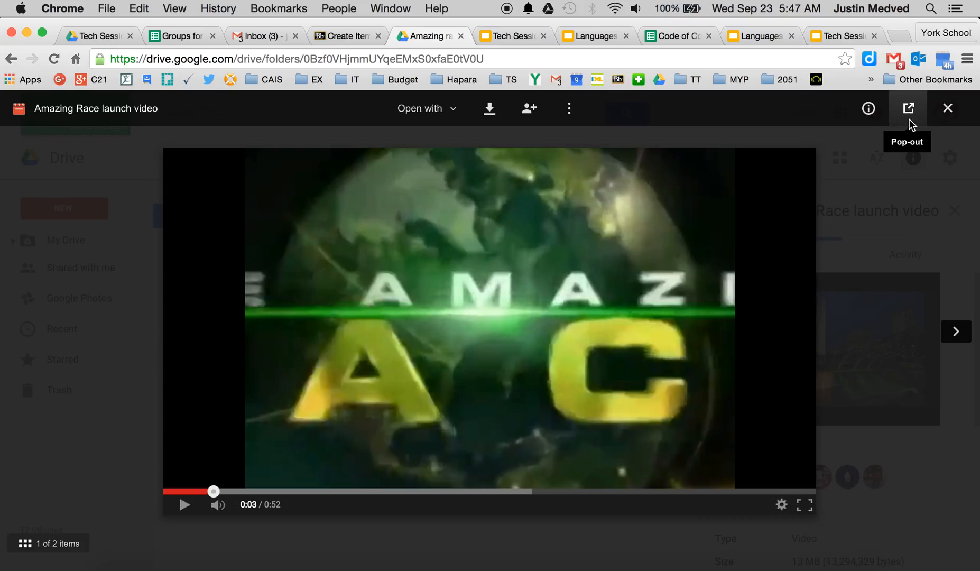
Step: Pop out the video preview into its own Drive viewer tab
{"action": "left_click", "coordinate": [575, 109]}
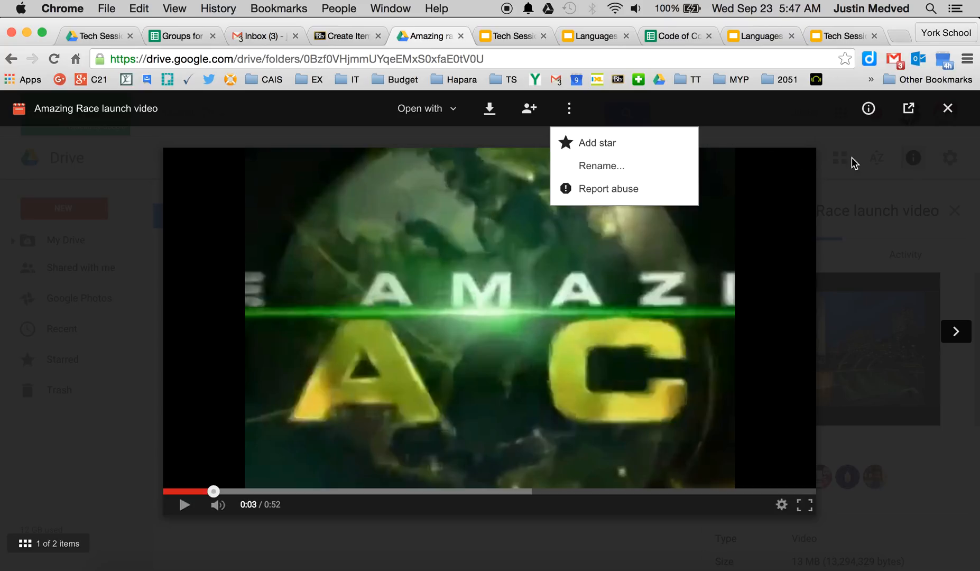
{"action": "left_click", "coordinate": [717, 110]}
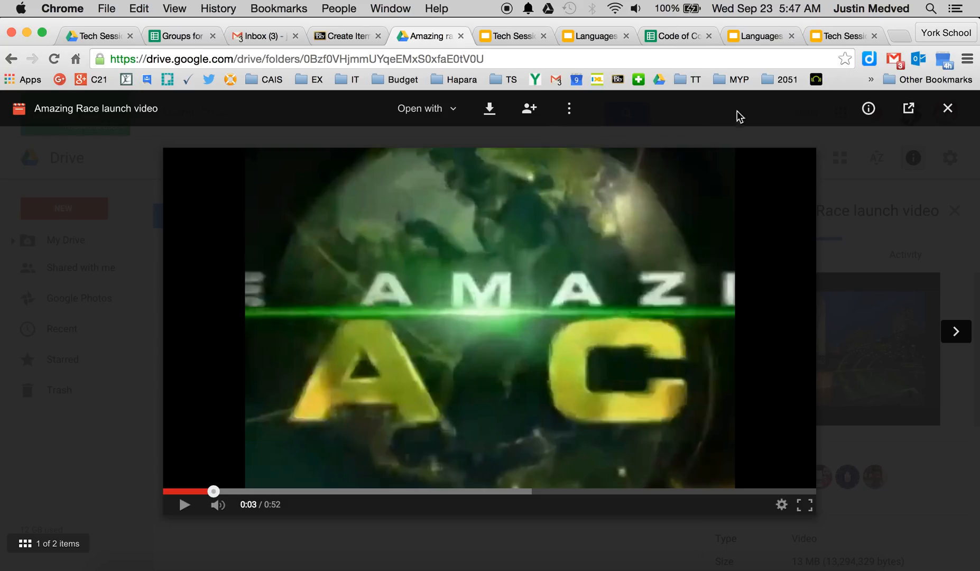
{"action": "left_click", "coordinate": [907, 110]}
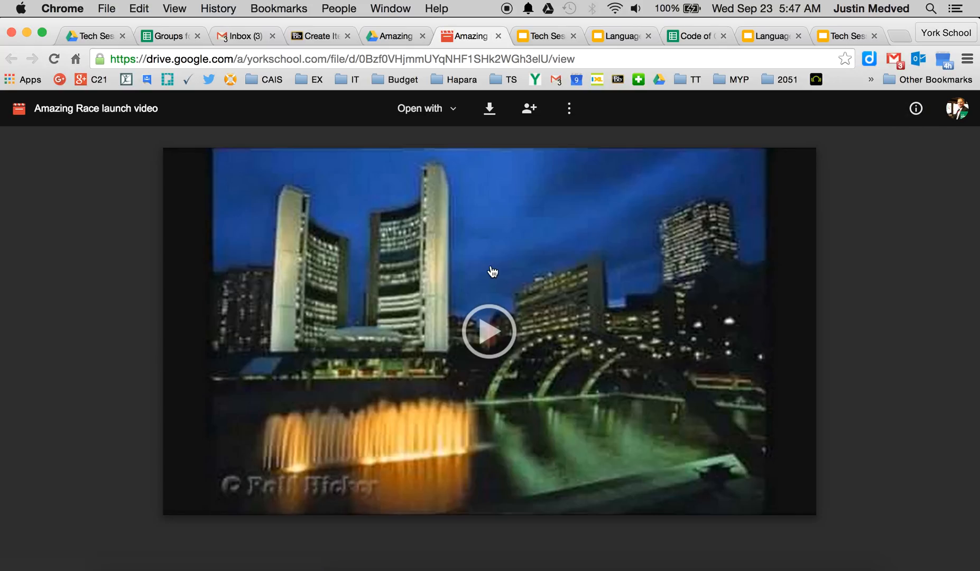
Step: Open the video's Embed item dialog and copy the iframe HTML code
{"action": "left_click", "coordinate": [570, 108]}
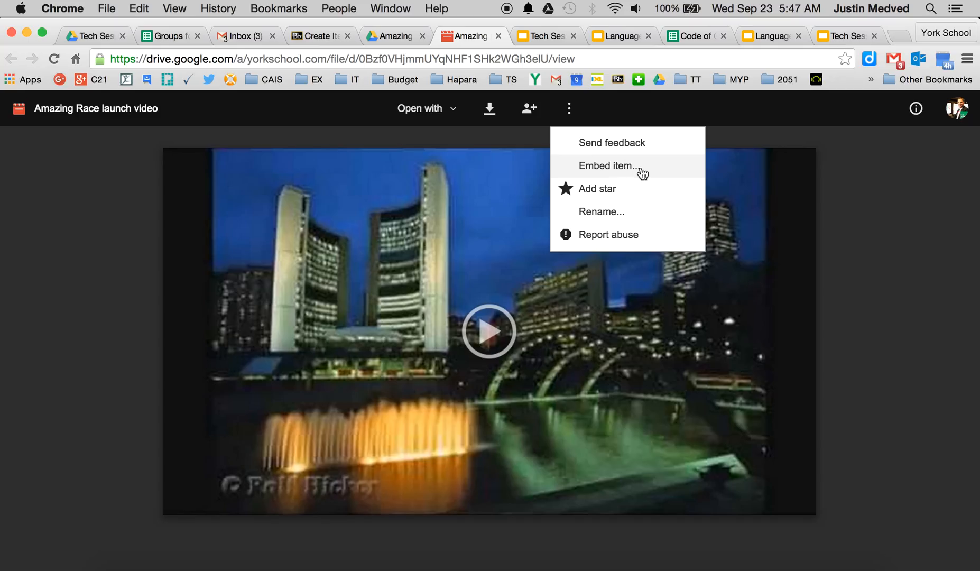
{"action": "left_click", "coordinate": [592, 166]}
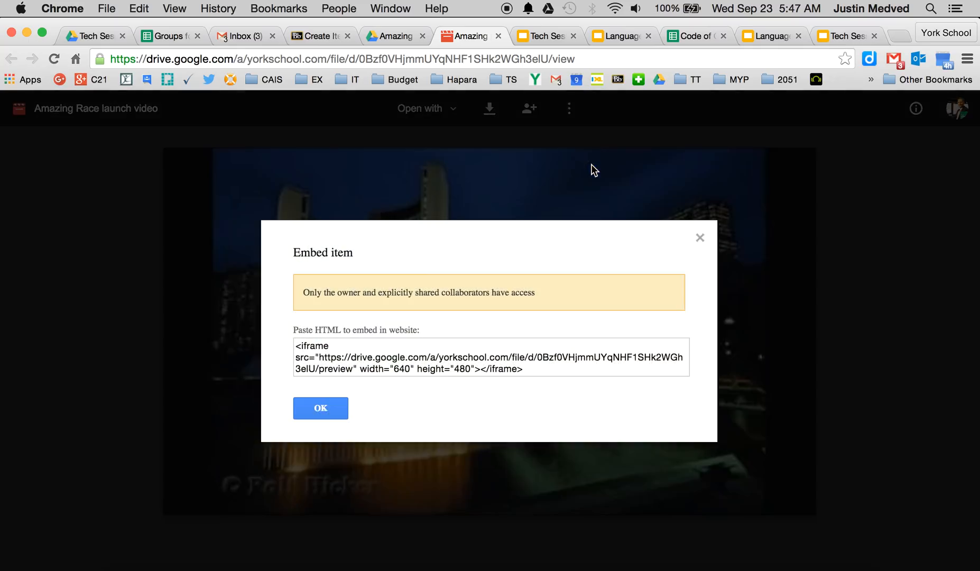
{"action": "left_click", "coordinate": [460, 355]}
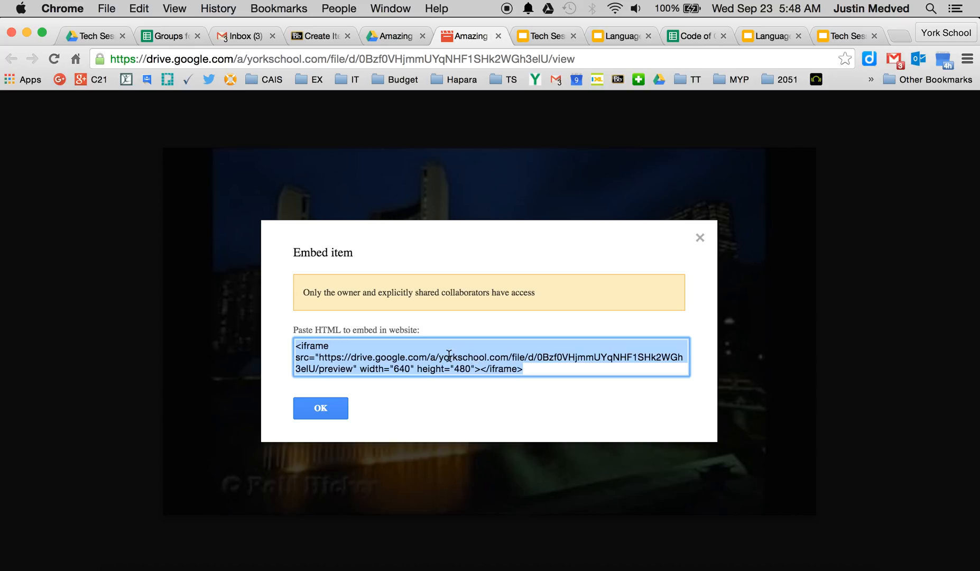
{"action": "left_click", "coordinate": [321, 408]}
Step: Change the video's link sharing to On – Anyone with the link and save the sharing settings
{"action": "left_click", "coordinate": [528, 105]}
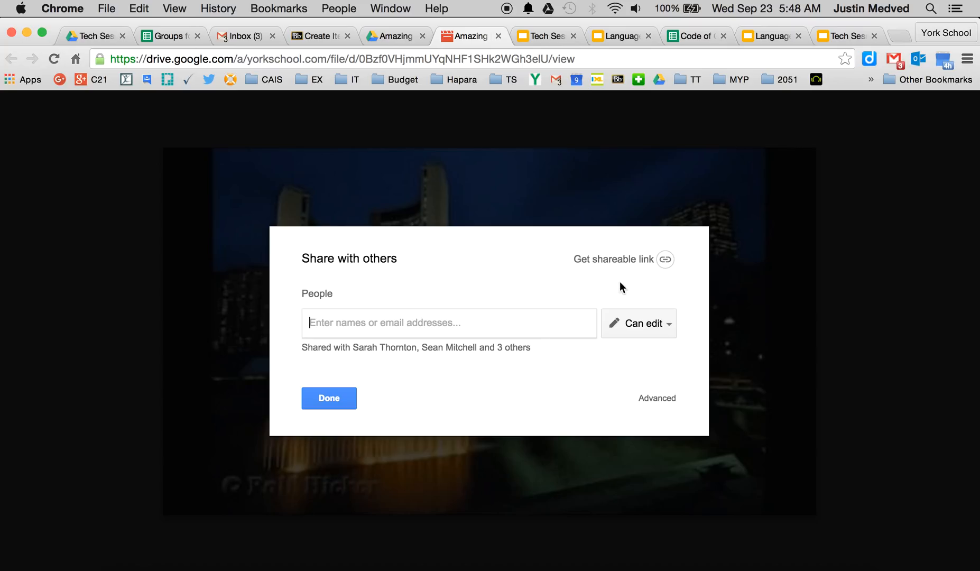
{"action": "left_click", "coordinate": [653, 403]}
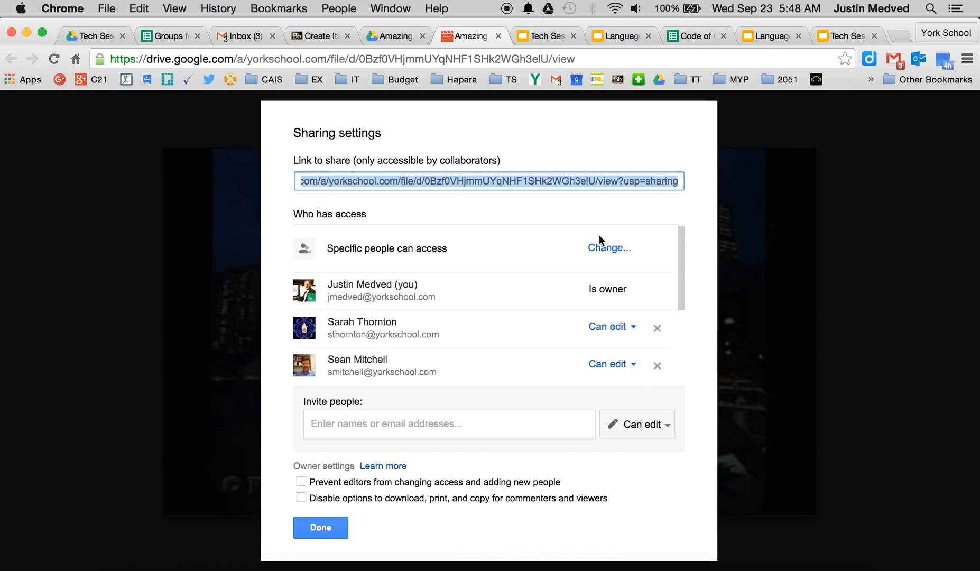
{"action": "left_click", "coordinate": [606, 252]}
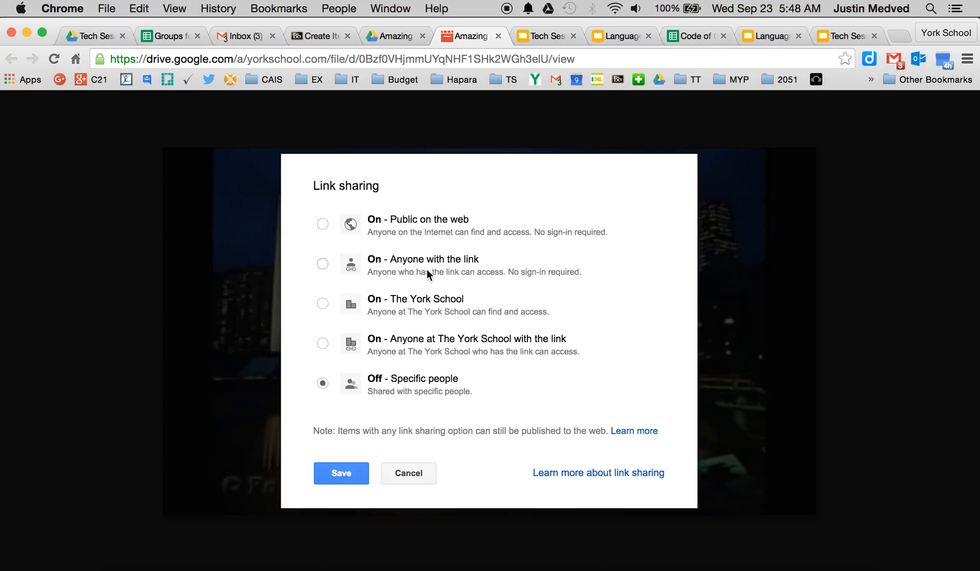
{"action": "left_click", "coordinate": [322, 263]}
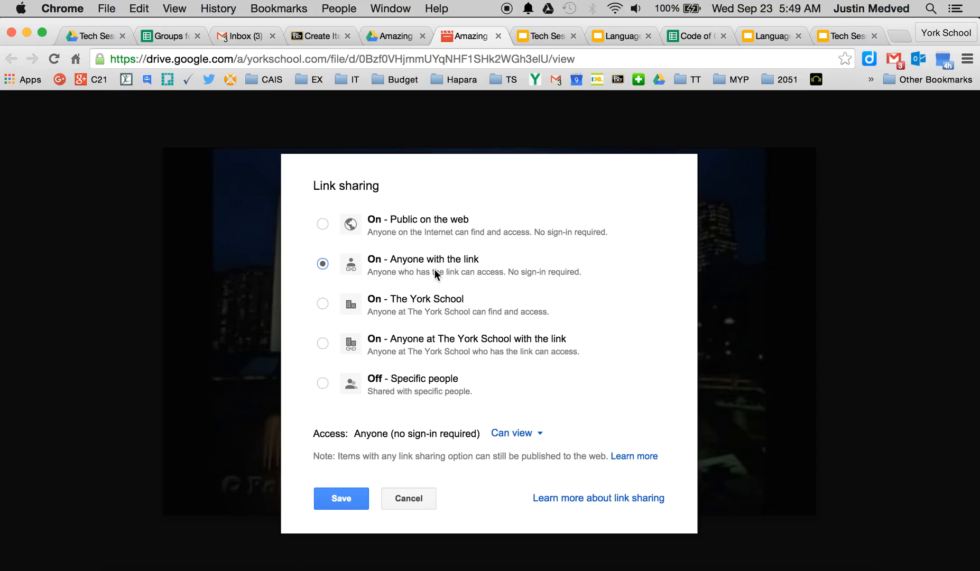
{"action": "left_click", "coordinate": [341, 500]}
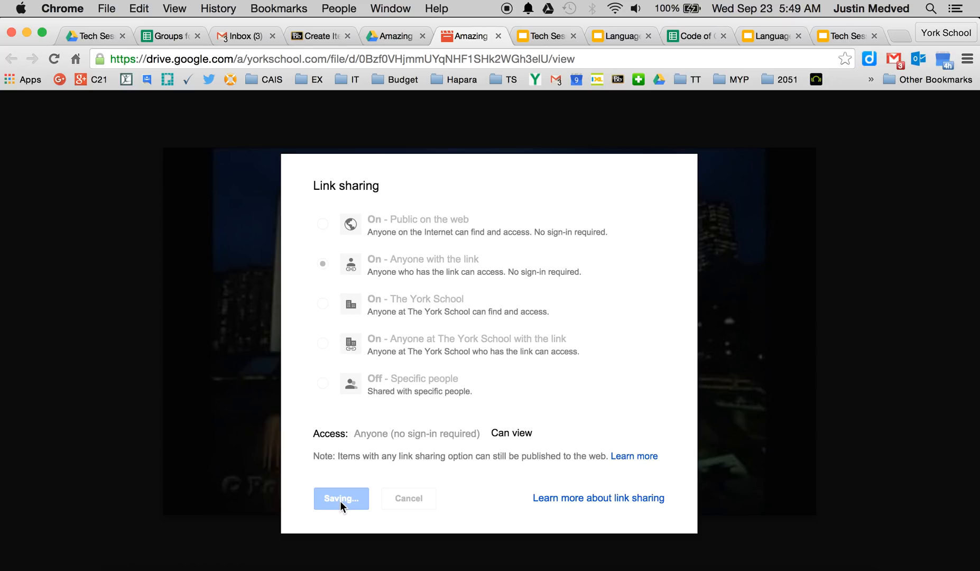
{"action": "left_click", "coordinate": [321, 518]}
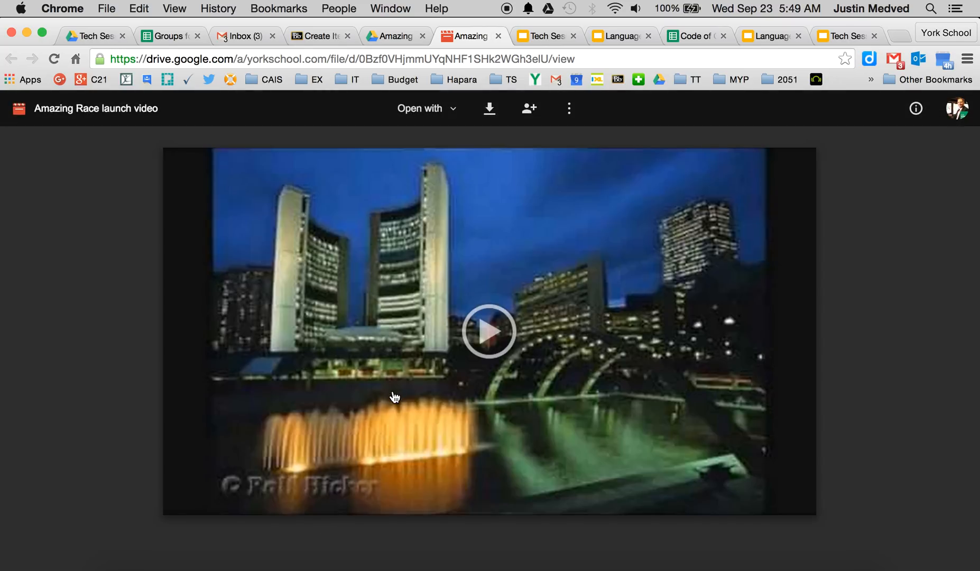
Step: Switch to the Blackboard Create Item page and name the new item amazing race
{"action": "left_click", "coordinate": [314, 35]}
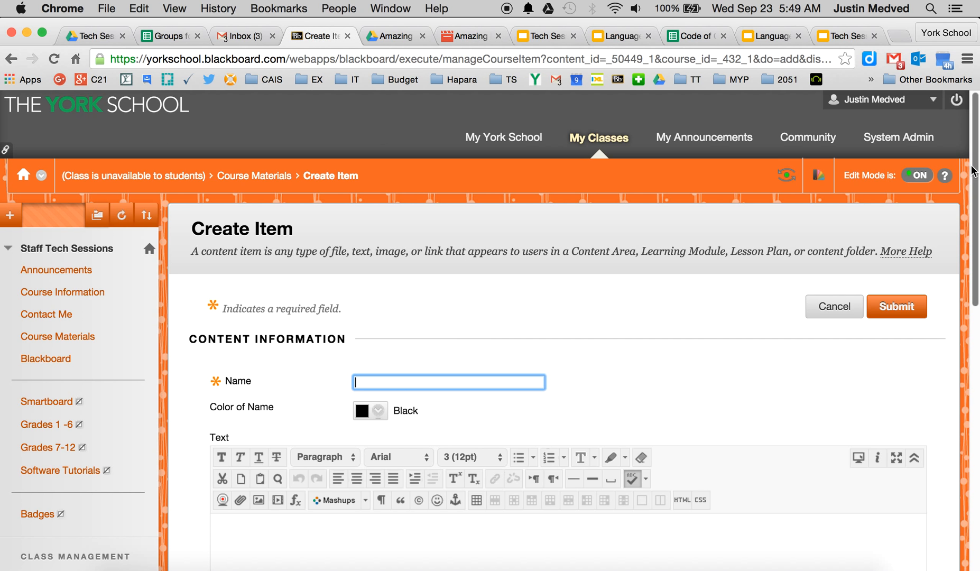
{"action": "left_click_drag", "start_coordinate": [975, 174], "coordinate": [977, 236]}
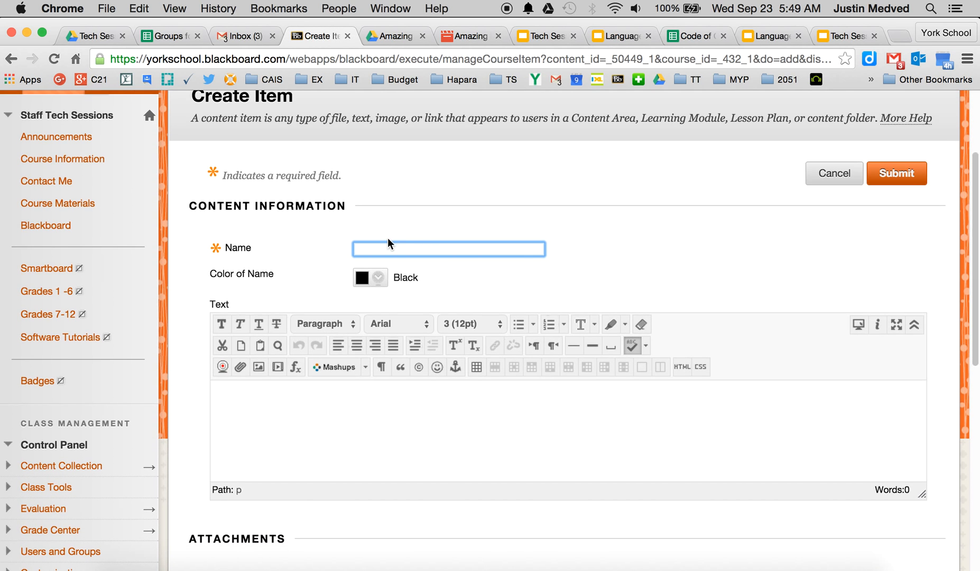
{"action": "type", "text": "amazing race"}
{"action": "left_click", "coordinate": [553, 428]}
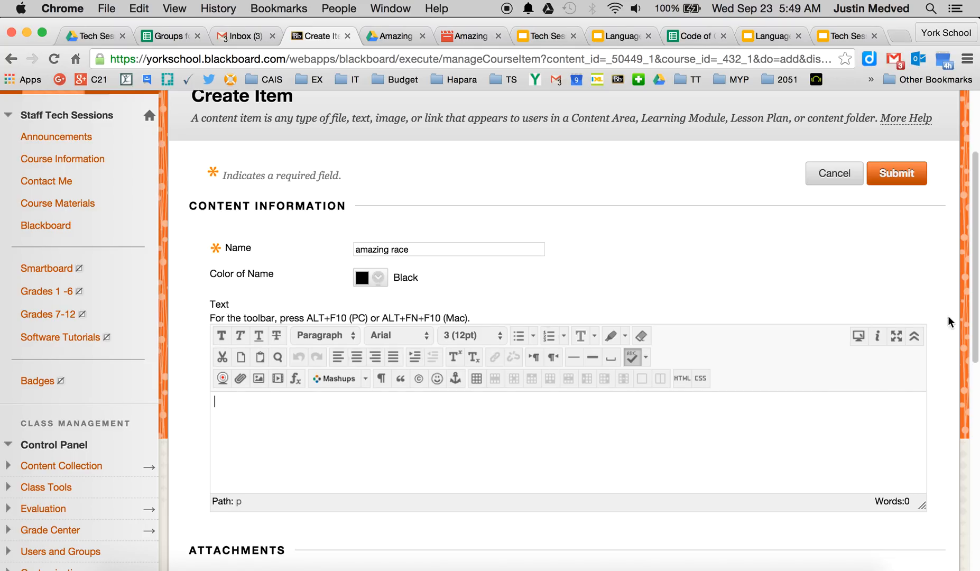
Step: Open the text editor's HTML code view, paste the iframe embed code and update the content
{"action": "left_click_drag", "start_coordinate": [975, 323], "coordinate": [969, 367]}
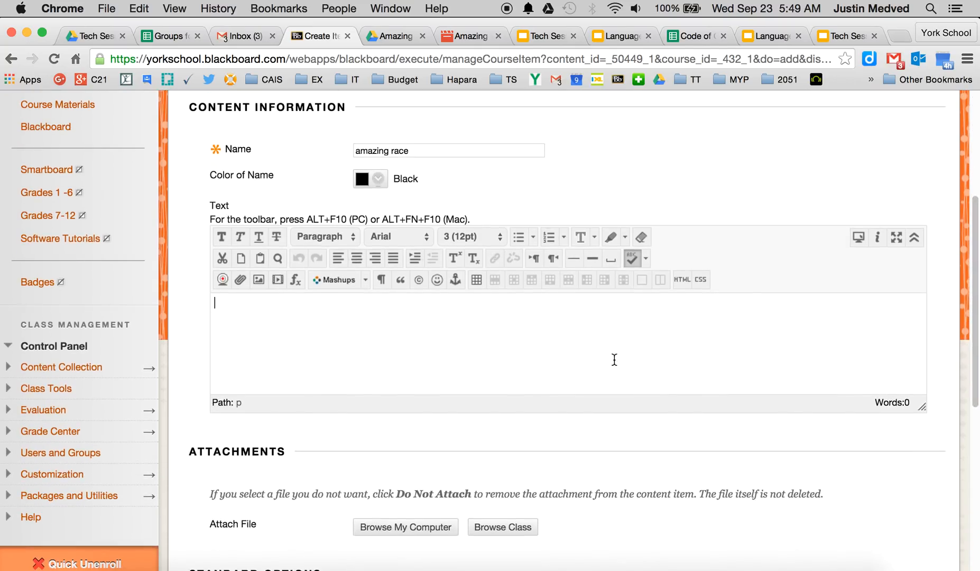
{"action": "left_click", "coordinate": [680, 279]}
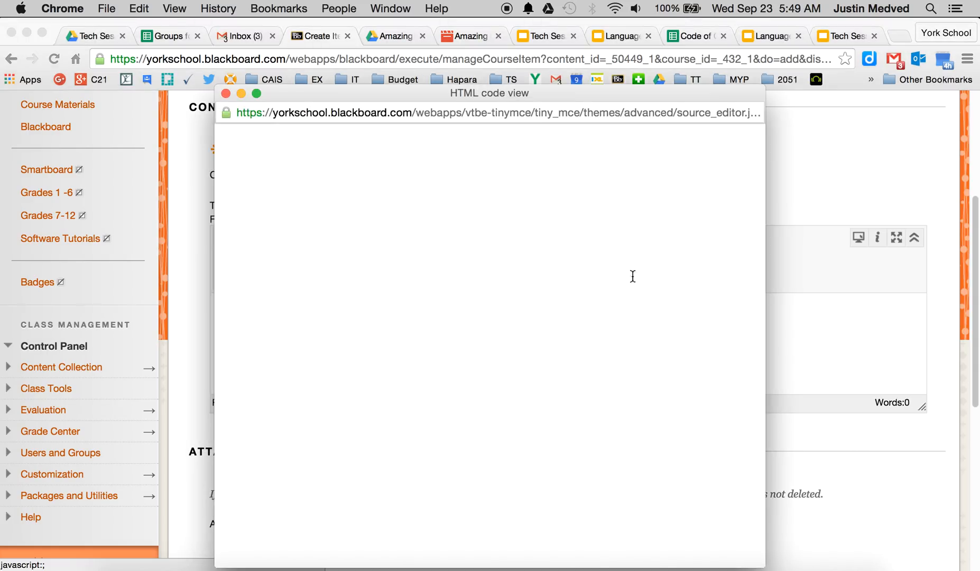
{"action": "key", "text": "super+v"}
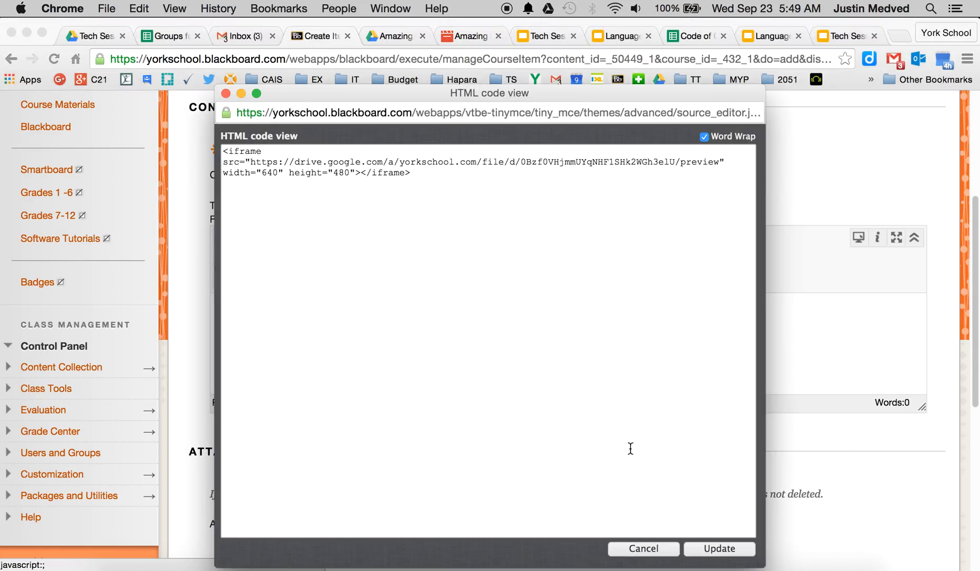
{"action": "left_click", "coordinate": [719, 548]}
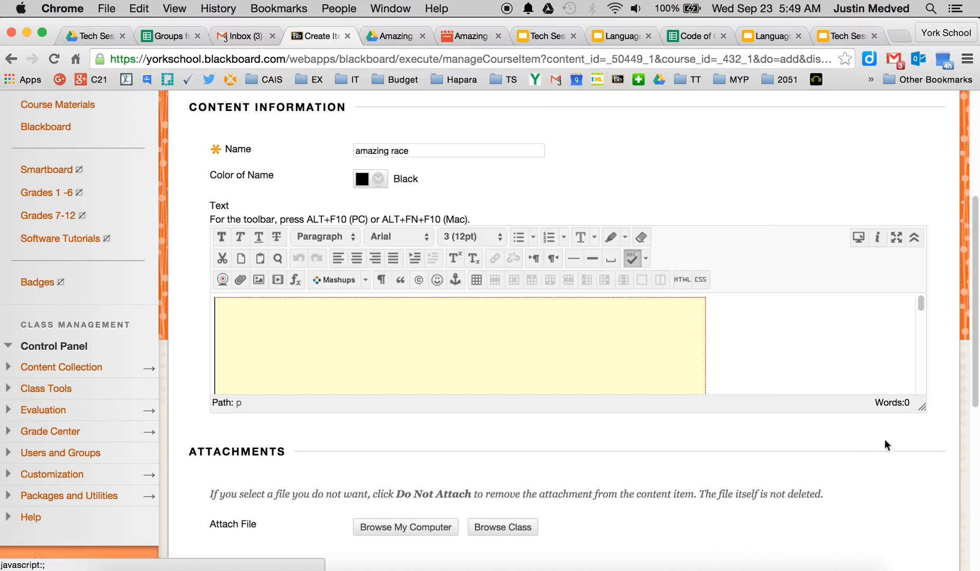
Step: Resize the text editor box and submit the new content item
{"action": "left_click_drag", "start_coordinate": [922, 408], "coordinate": [930, 553]}
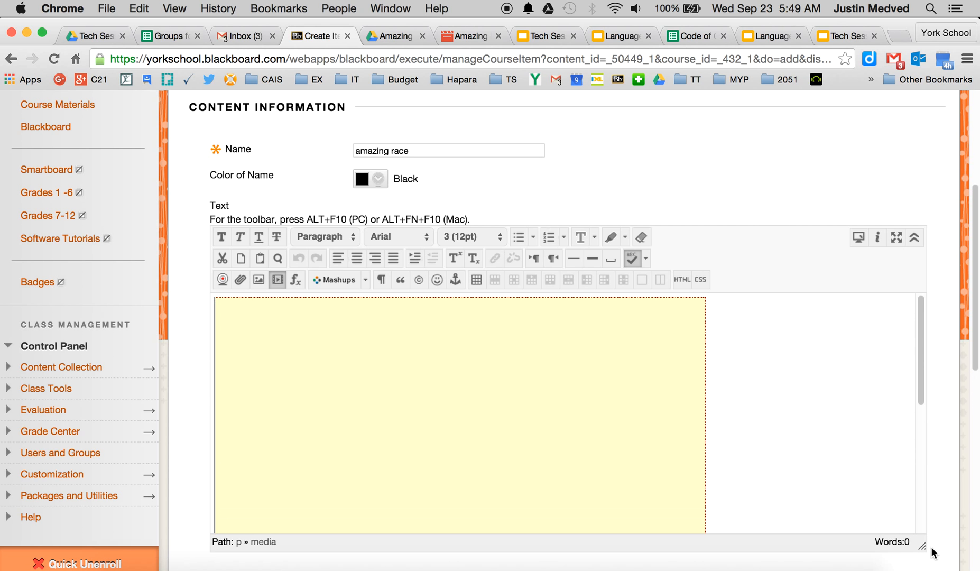
{"action": "scroll", "coordinate": [977, 364], "scroll_direction": "down", "scroll_amount": 1}
{"action": "scroll", "coordinate": [976, 365], "scroll_direction": "down", "scroll_amount": 5}
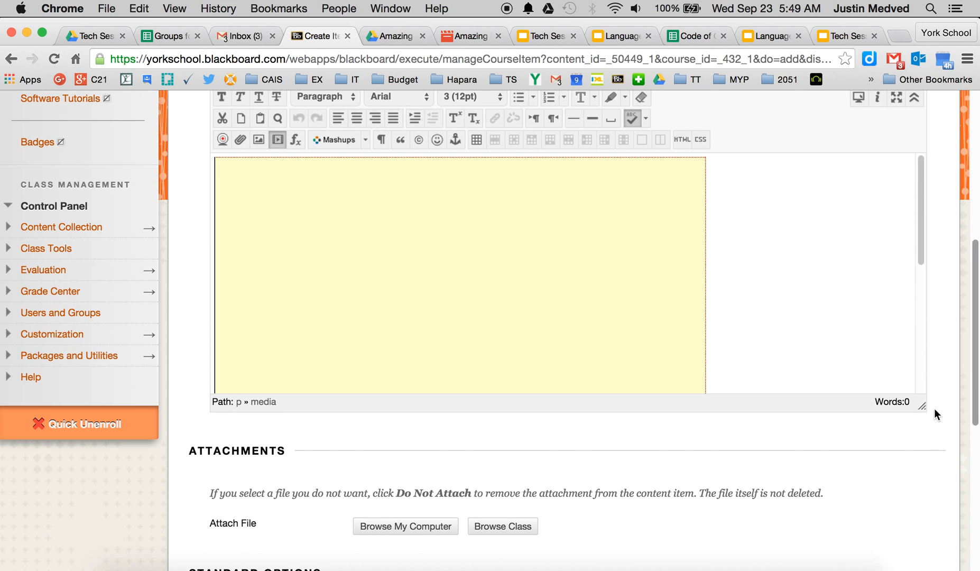
{"action": "left_click_drag", "start_coordinate": [920, 470], "coordinate": [903, 520]}
{"action": "left_click_drag", "start_coordinate": [901, 426], "coordinate": [900, 385]}
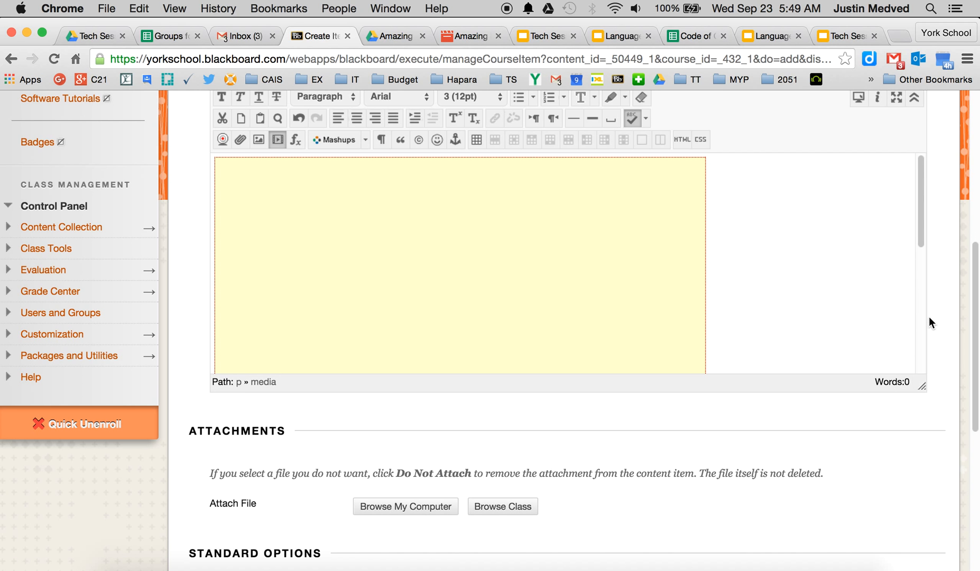
{"action": "left_click_drag", "start_coordinate": [975, 315], "coordinate": [953, 439]}
{"action": "left_click", "coordinate": [896, 489]}
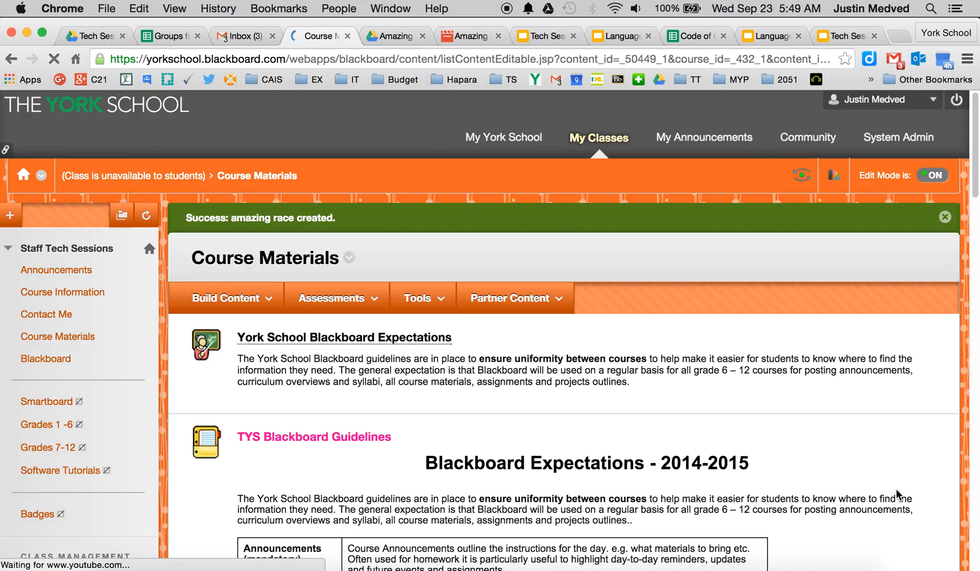
Step: Scroll through Course Materials to check the embedded amazing race video
{"action": "scroll", "coordinate": [948, 299], "scroll_direction": "down", "scroll_amount": 20}
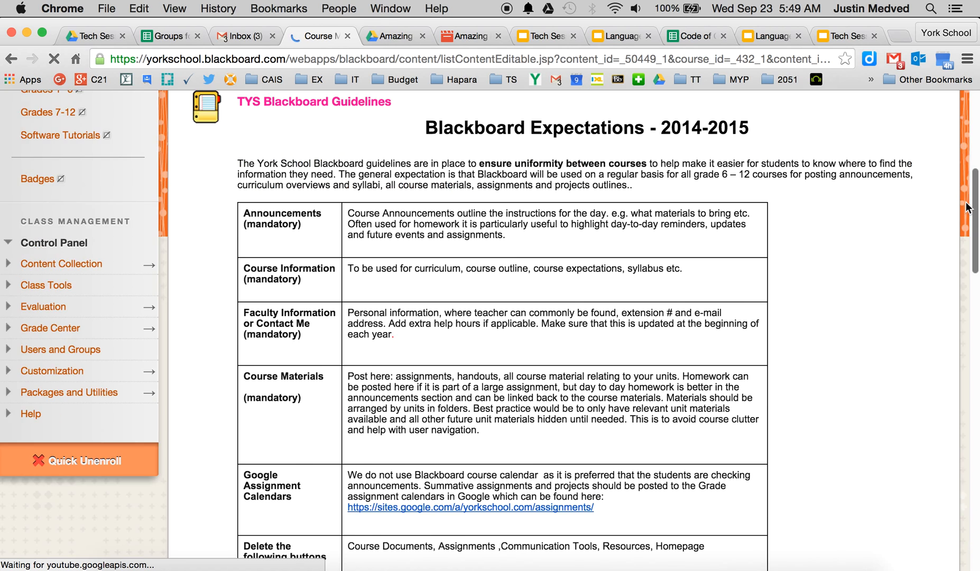
{"action": "scroll", "coordinate": [947, 361], "scroll_direction": "down", "scroll_amount": 10}
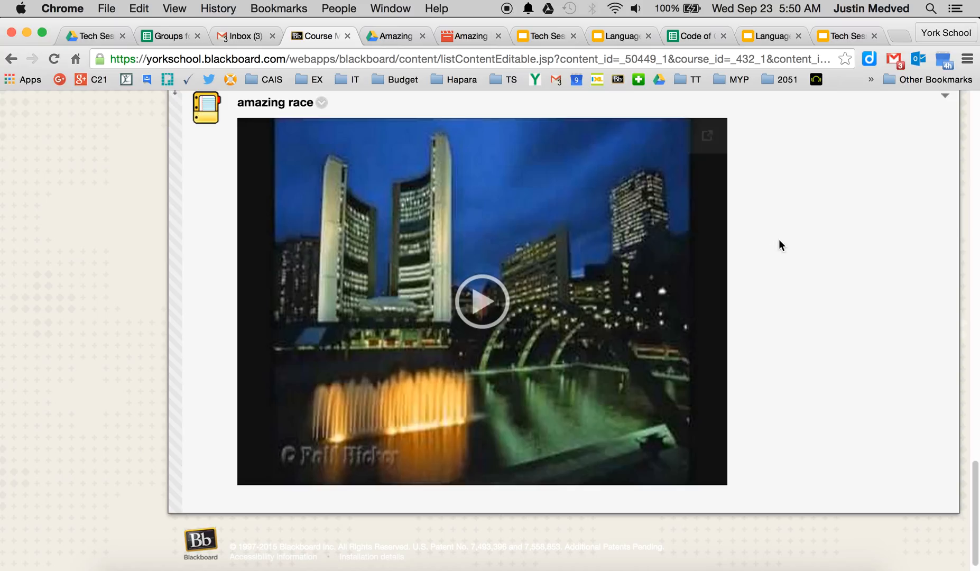
{"action": "left_click_drag", "start_coordinate": [975, 477], "coordinate": [975, 469]}
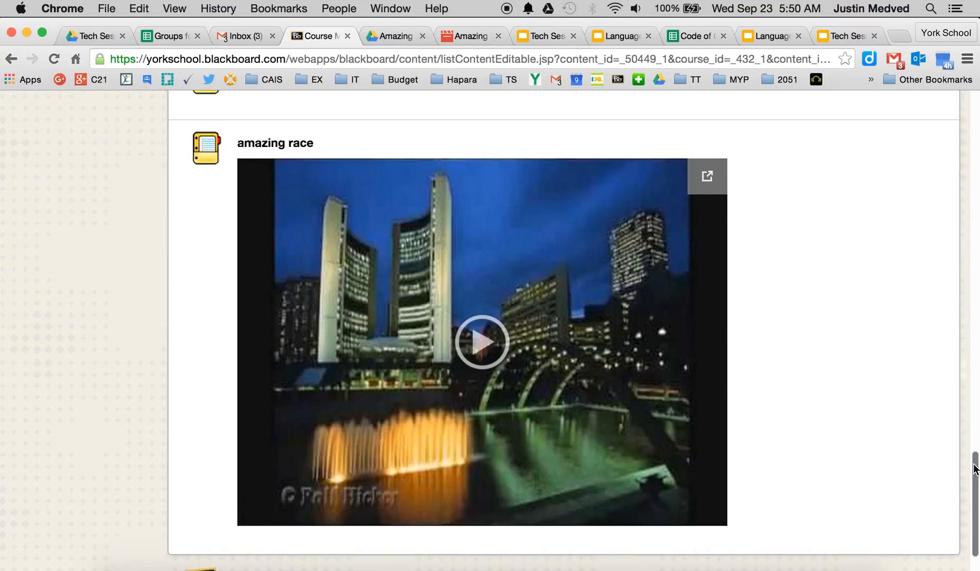